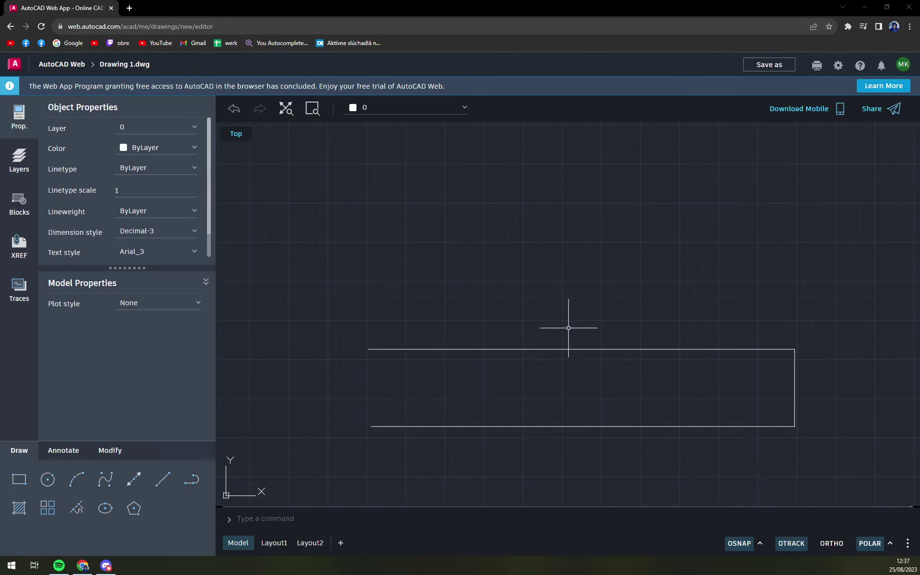
- Draw a line from the rectangle's top-left endpoint at a typed angle of 43°
middle_drag(604, 325, 570, 277)
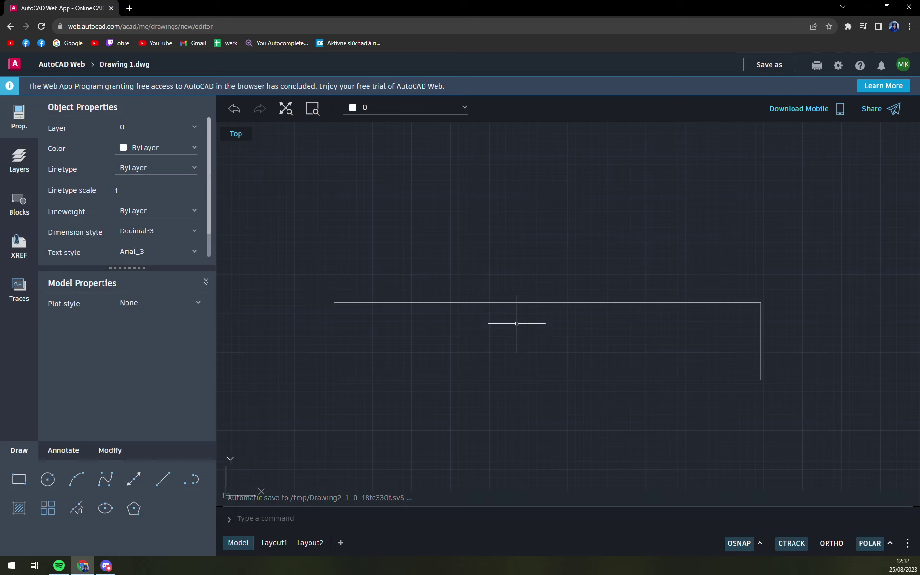
scroll(560, 300, down, 3)
scroll(559, 300, up, 3)
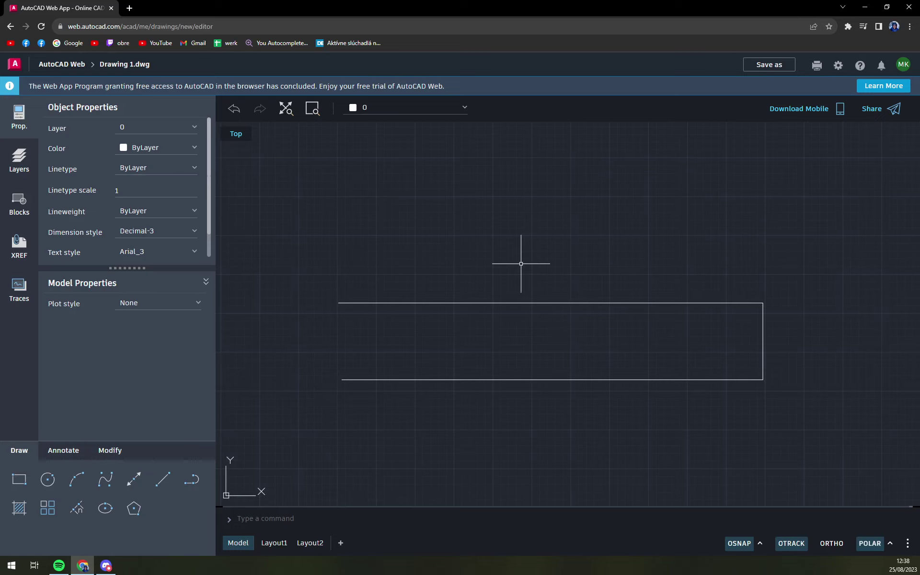
middle_drag(559, 269, 555, 373)
scroll(558, 369, down, 1)
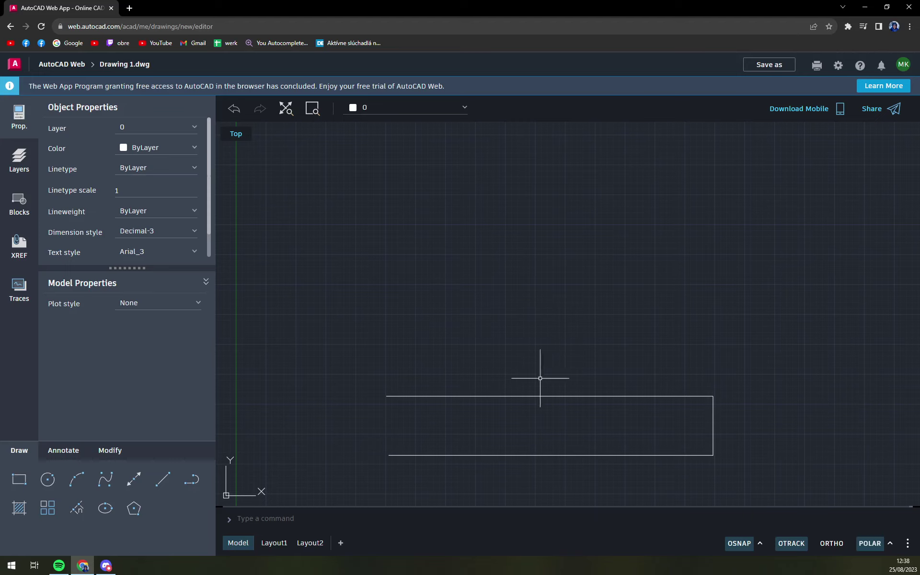
scroll(476, 382, up, 1)
scroll(480, 375, down, 3)
scroll(478, 381, up, 2)
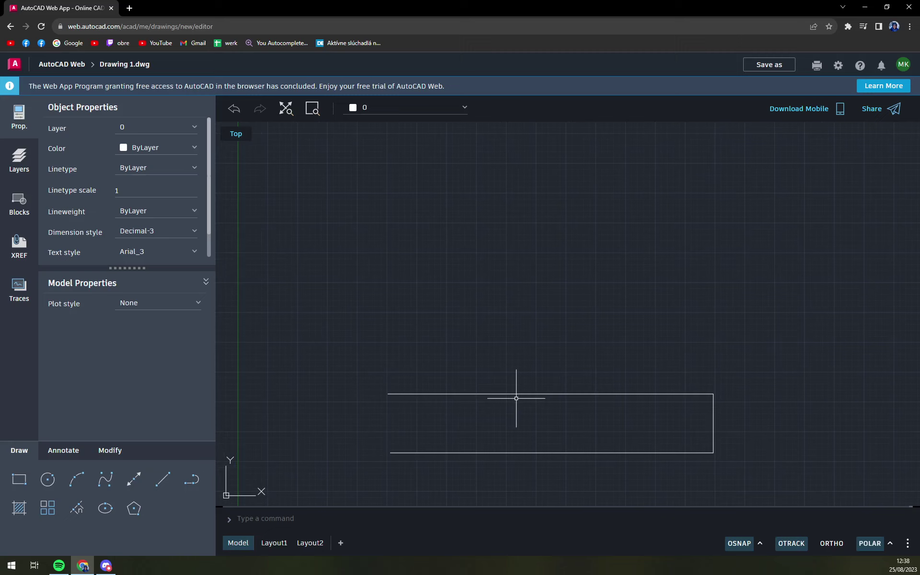
middle_drag(515, 394, 467, 378)
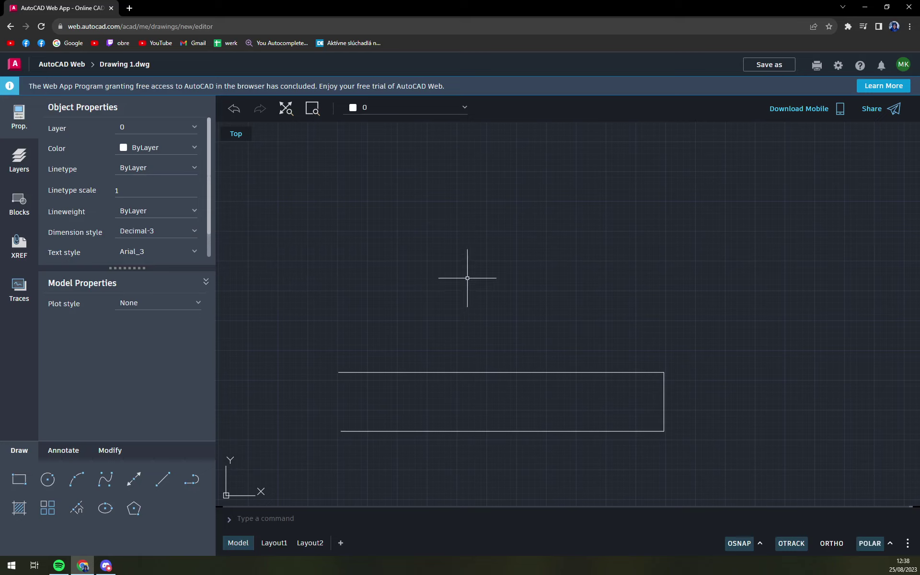
click(163, 478)
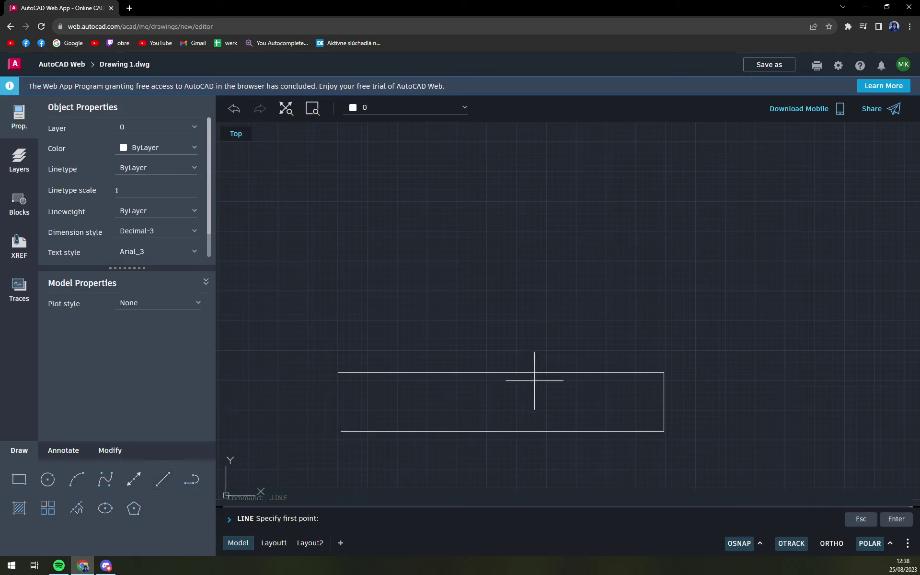
click(338, 371)
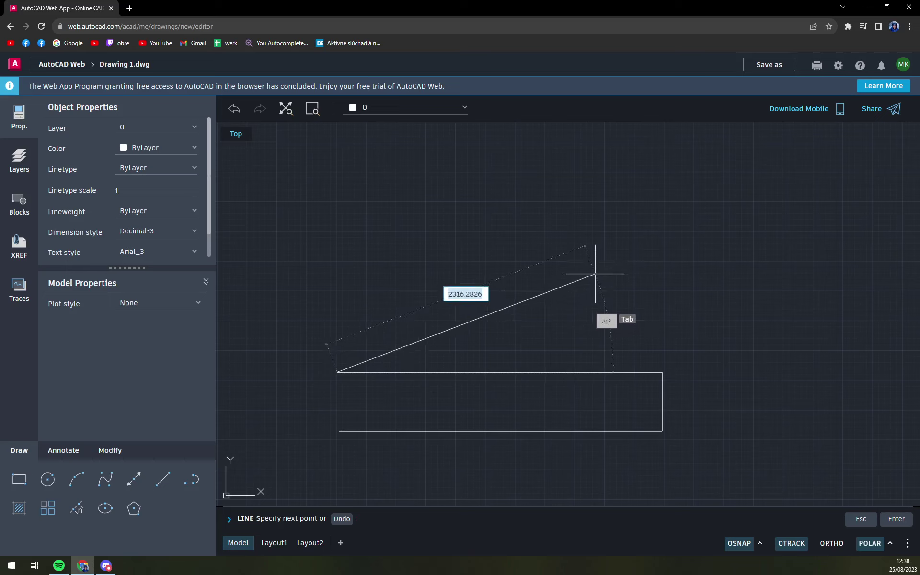
key(Tab)
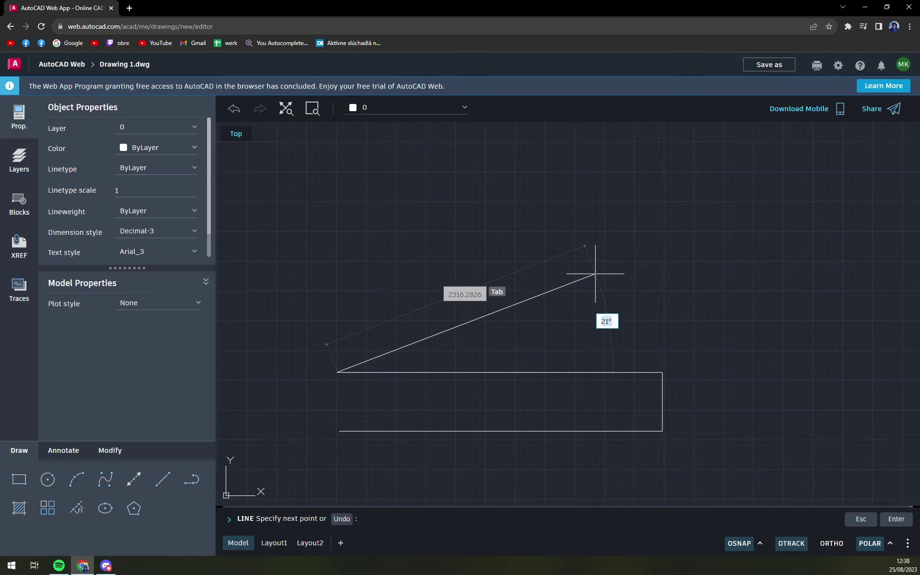
text(43)
key(Return)
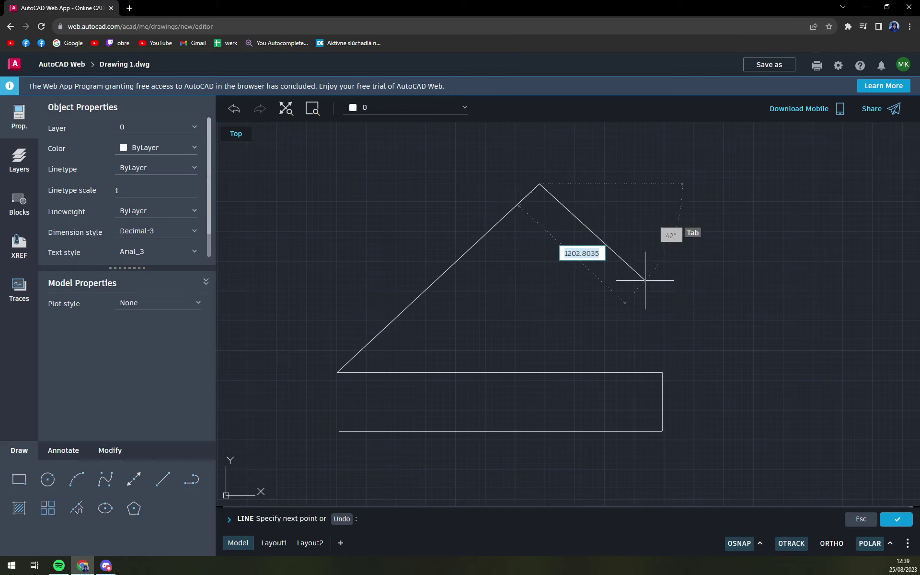
- Add a vertical 90° segment at the top of the 43° line
scroll(594, 177, up, 1)
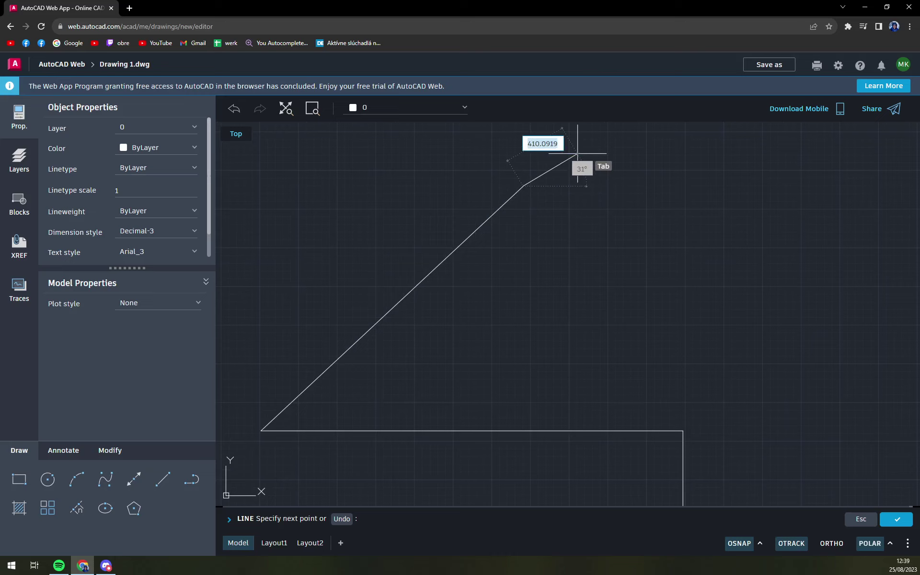
scroll(580, 189, down, 4)
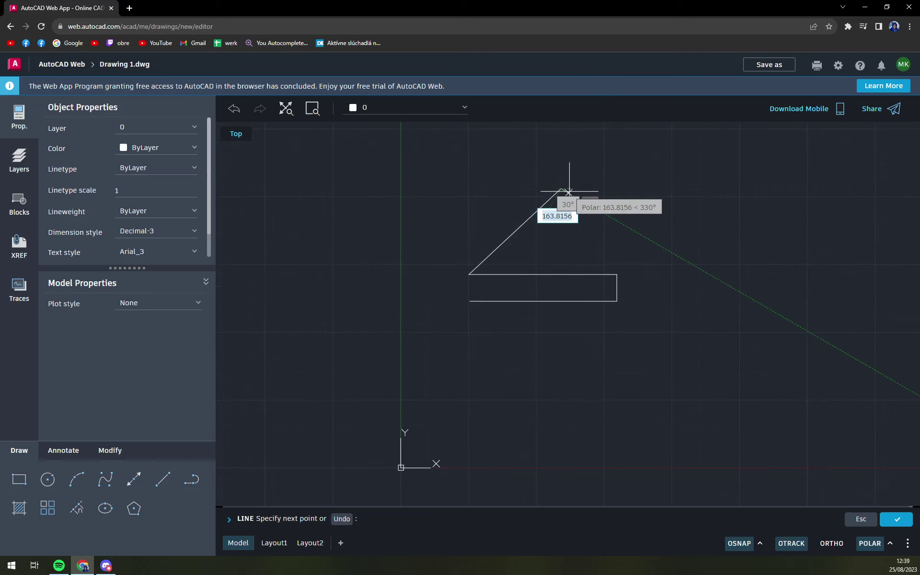
key(Tab)
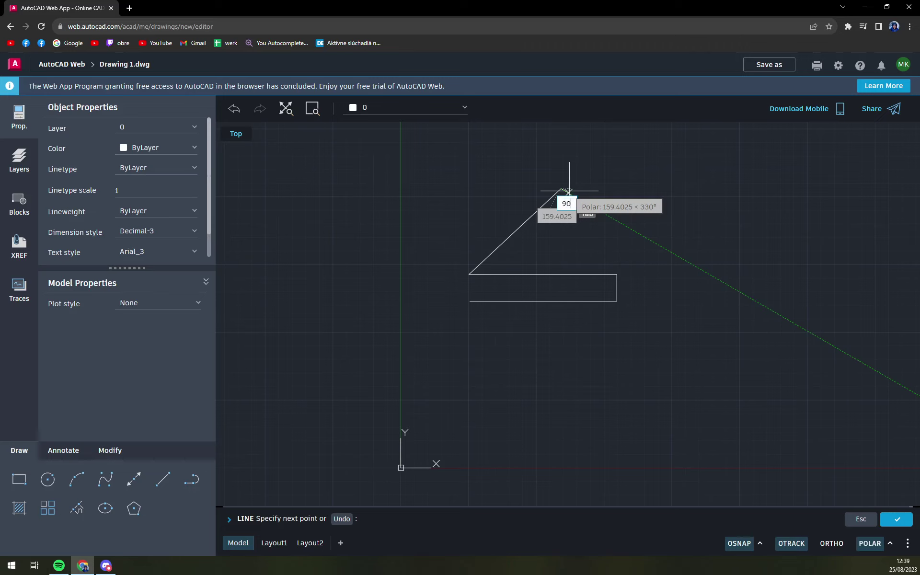
text(90)
key(Return)
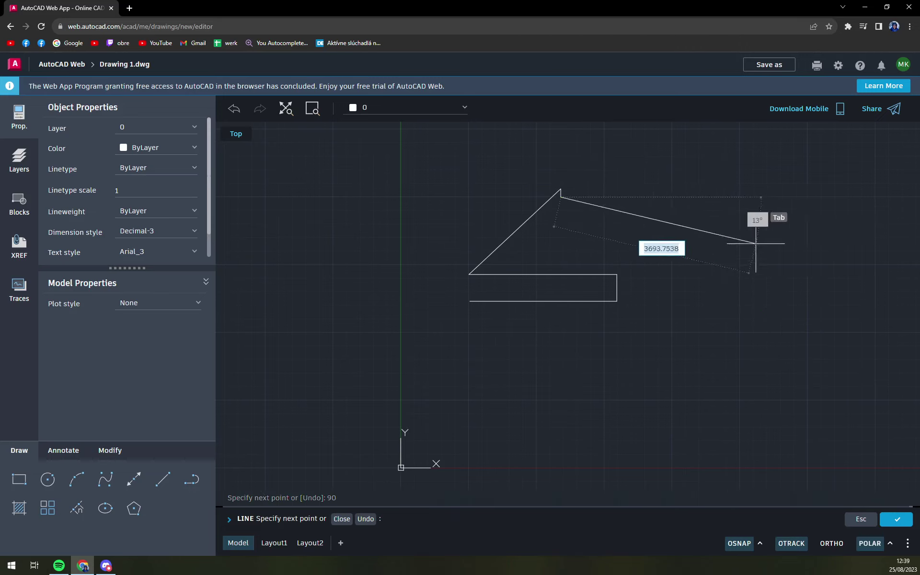
scroll(597, 213, up, 3)
scroll(513, 160, up, 2)
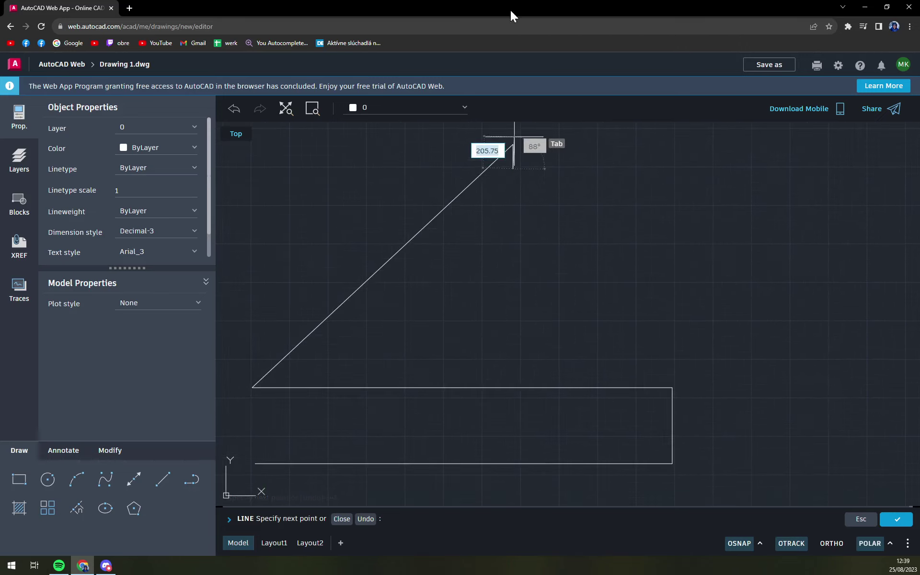
scroll(513, 148, down, 2)
scroll(524, 169, down, 2)
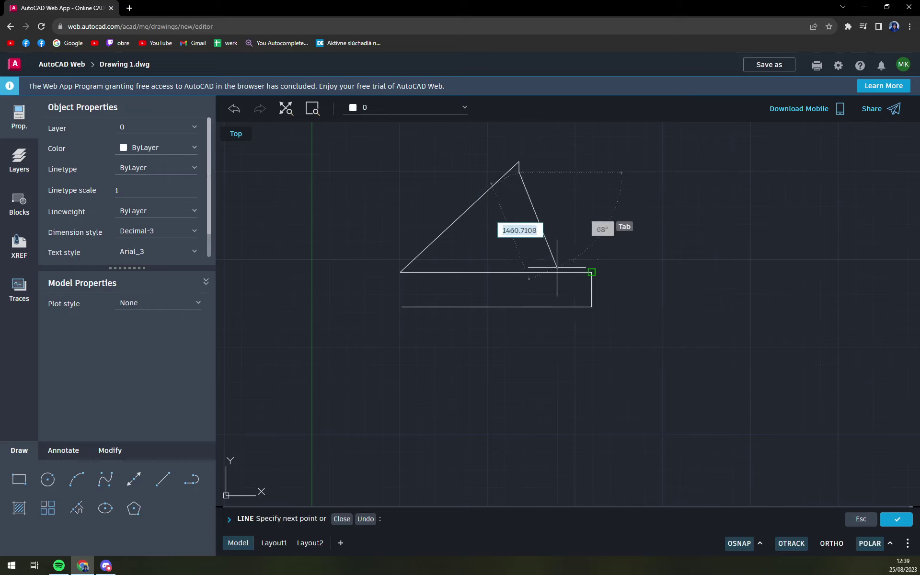
- Cancel the line, undo both angled segments, and show the POLAR angle list
key(Escape)
key(Escape)
key(Escape)
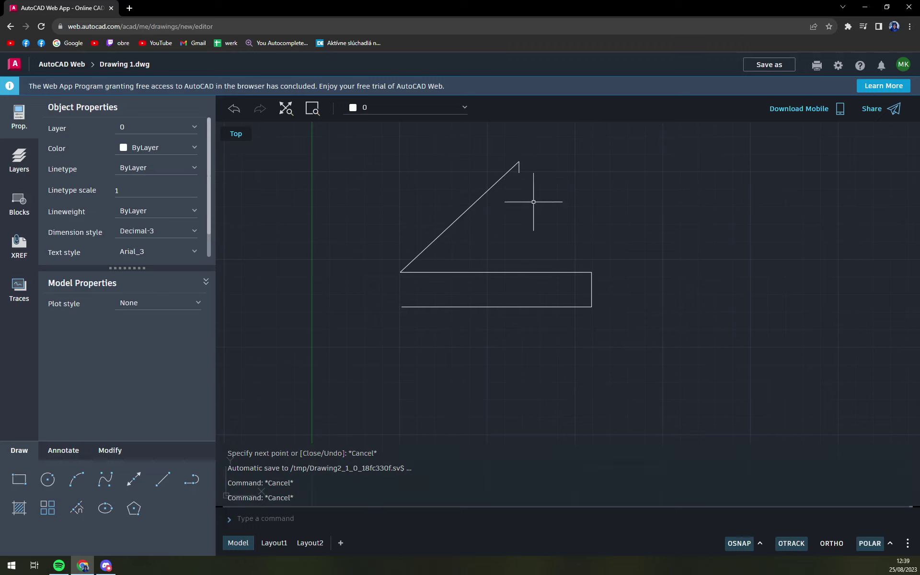
click(232, 109)
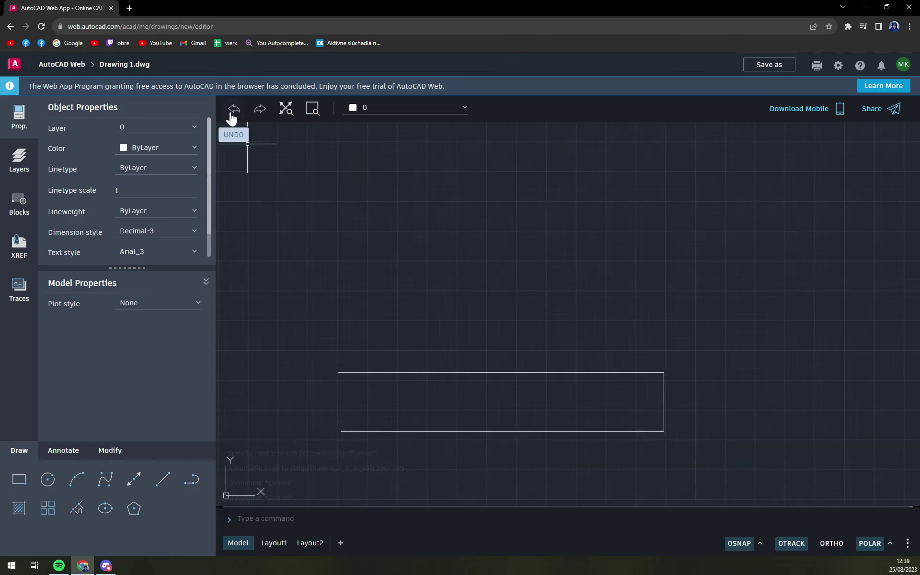
click(232, 110)
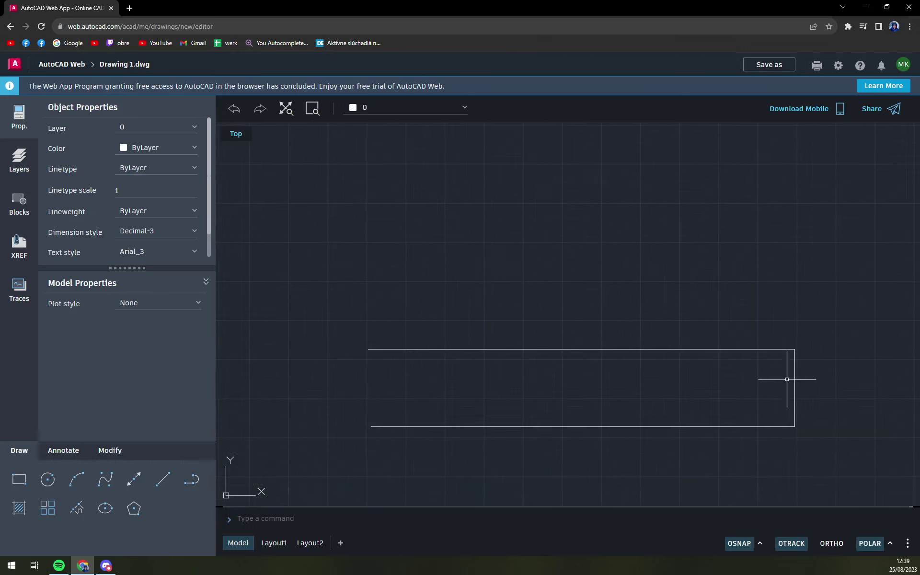
scroll(791, 371, down, 1)
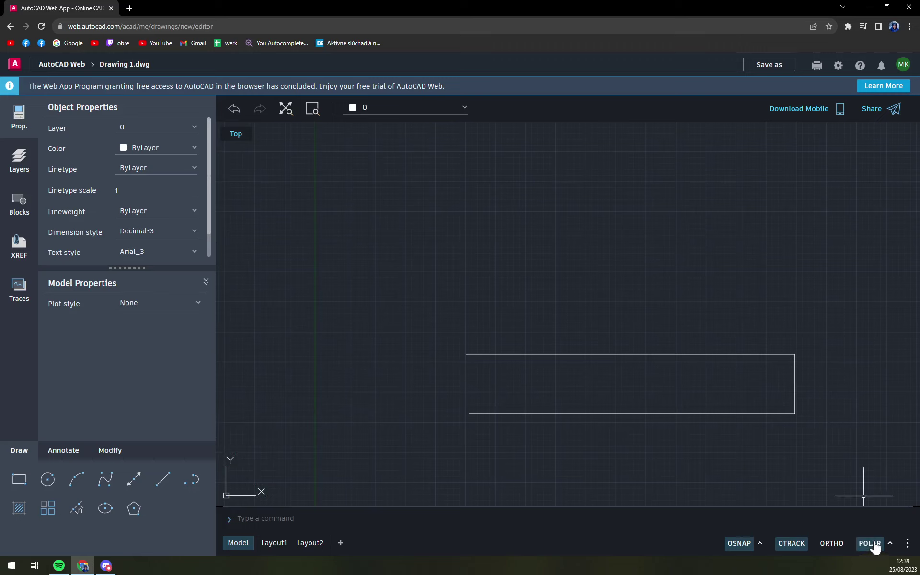
click(890, 544)
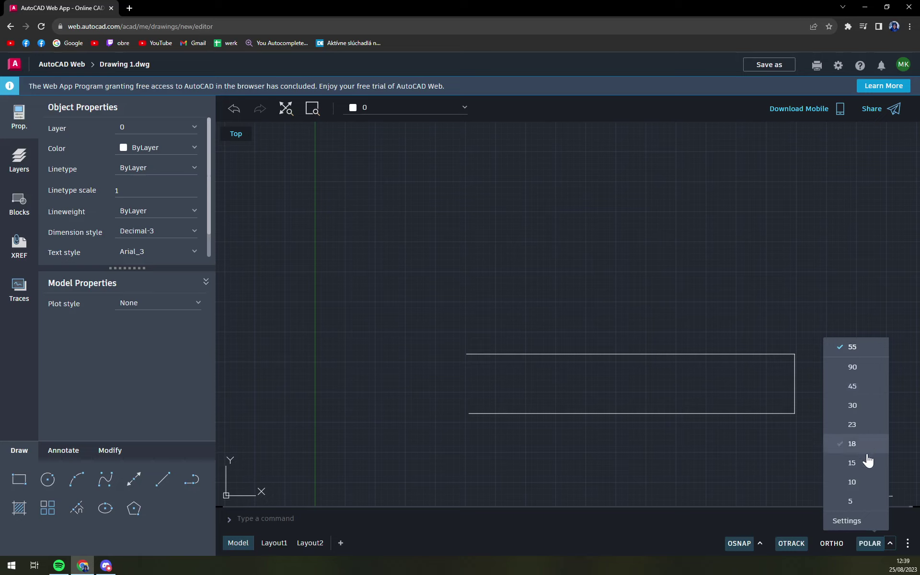
- Set the polar tracking increment to 35° and start a new line
click(861, 520)
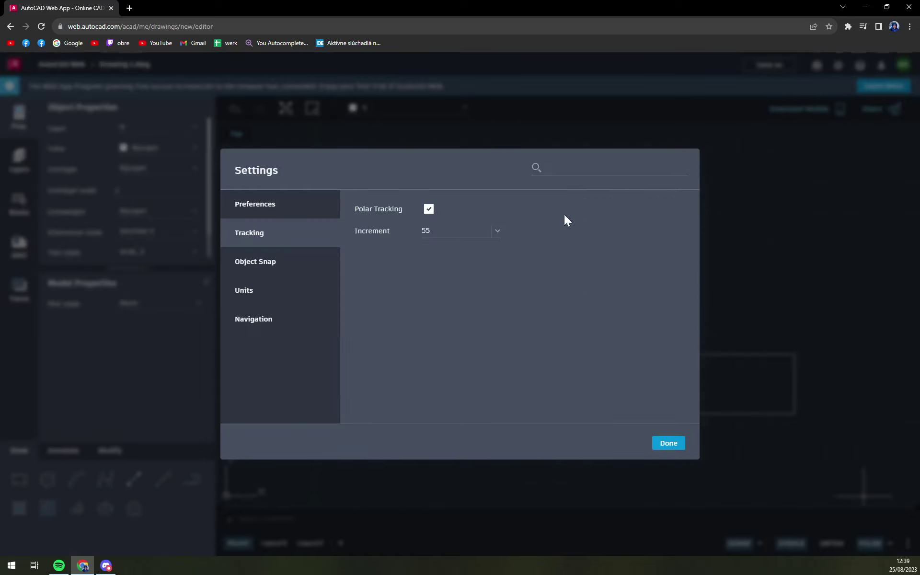
key(Escape)
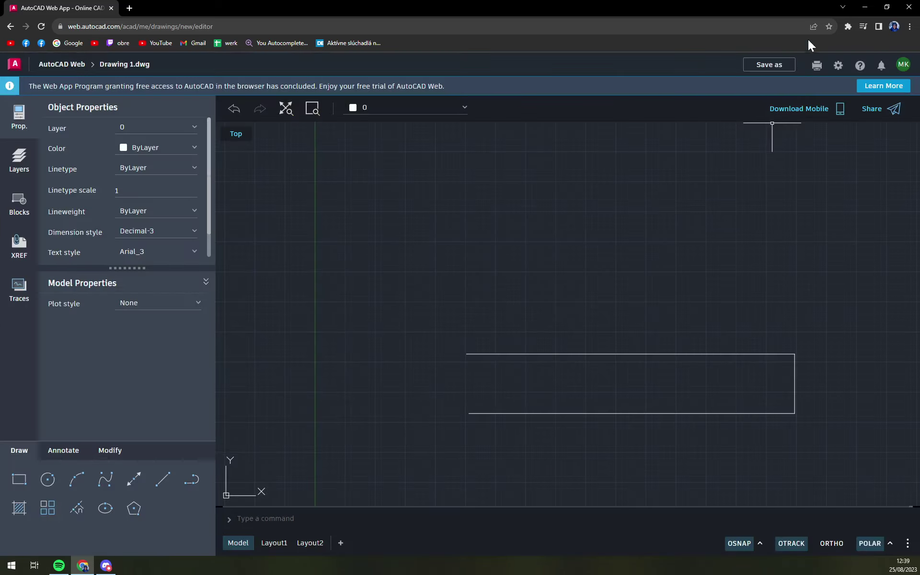
click(839, 70)
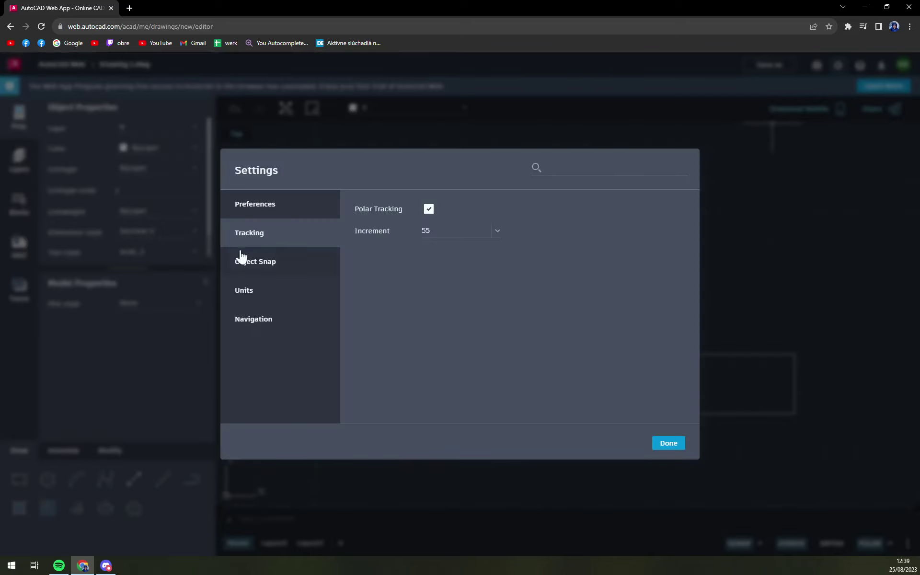
click(427, 231)
click(503, 232)
click(498, 235)
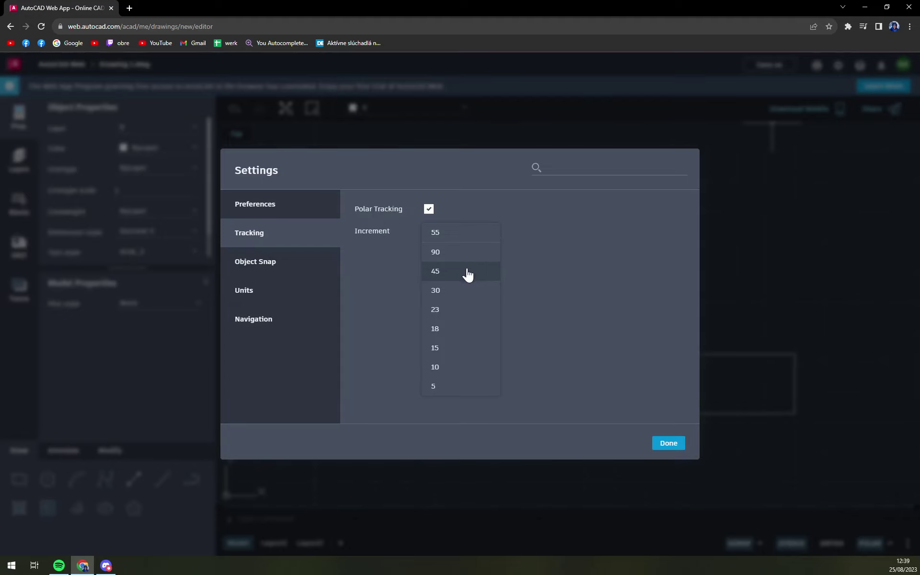
click(456, 234)
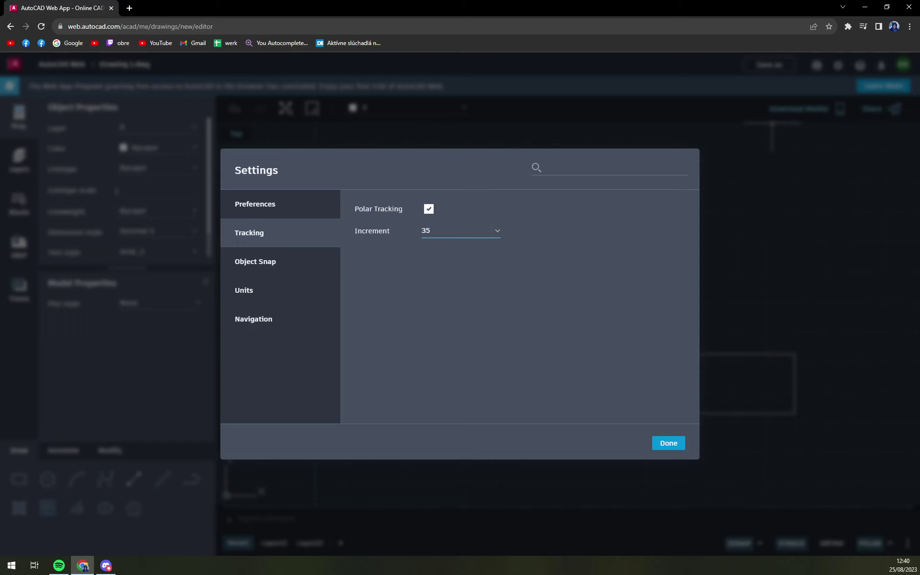
click(668, 437)
click(163, 481)
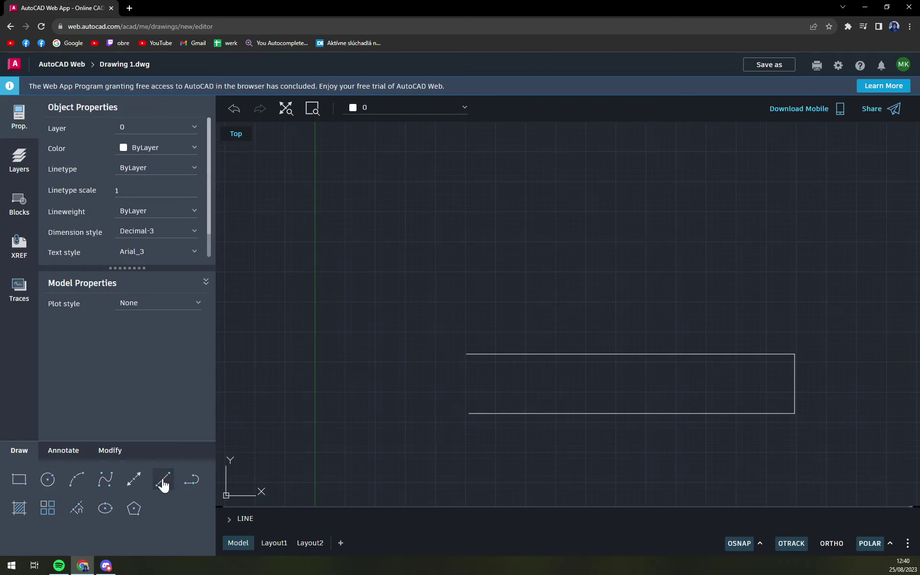
- Draw a zigzag from the rectangle's top-left corner along the 35°, 315° and 70° polar tracks
click(466, 354)
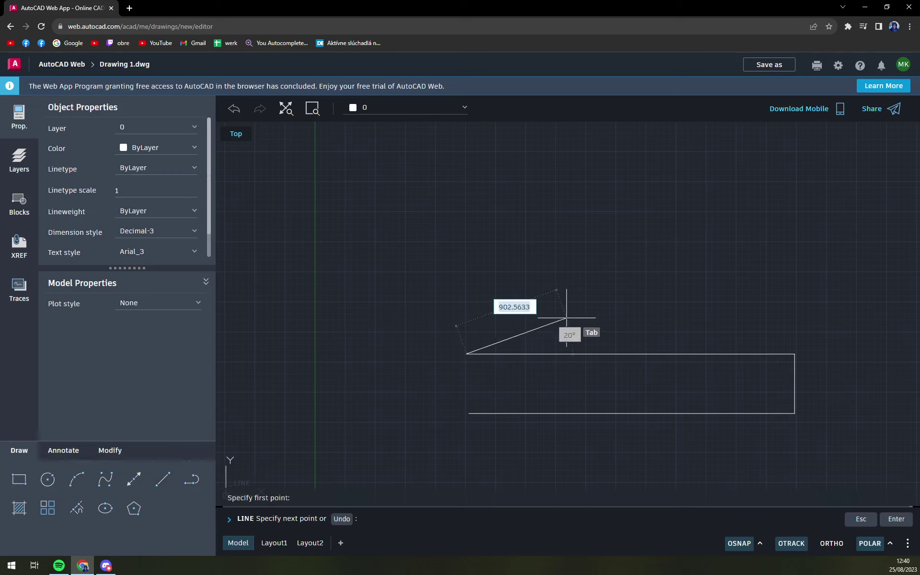
click(611, 252)
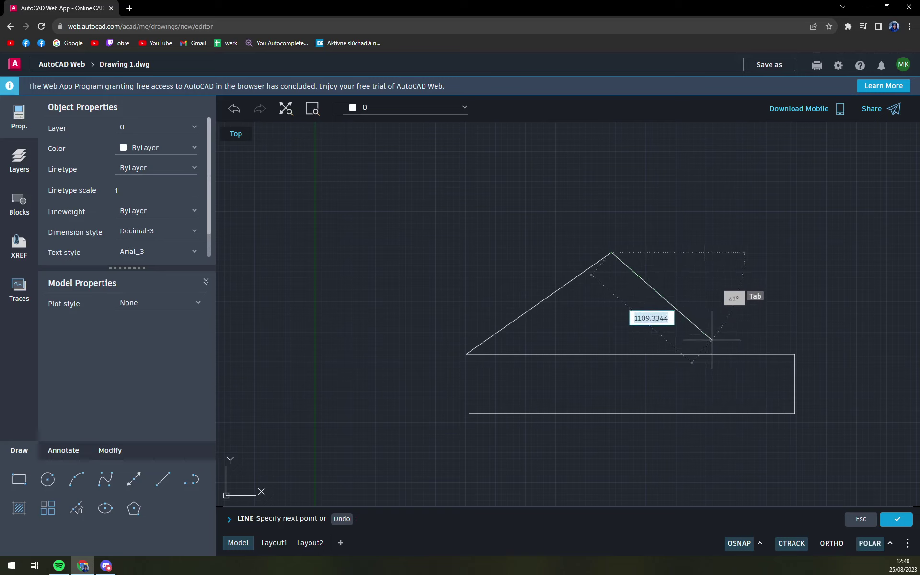
click(667, 308)
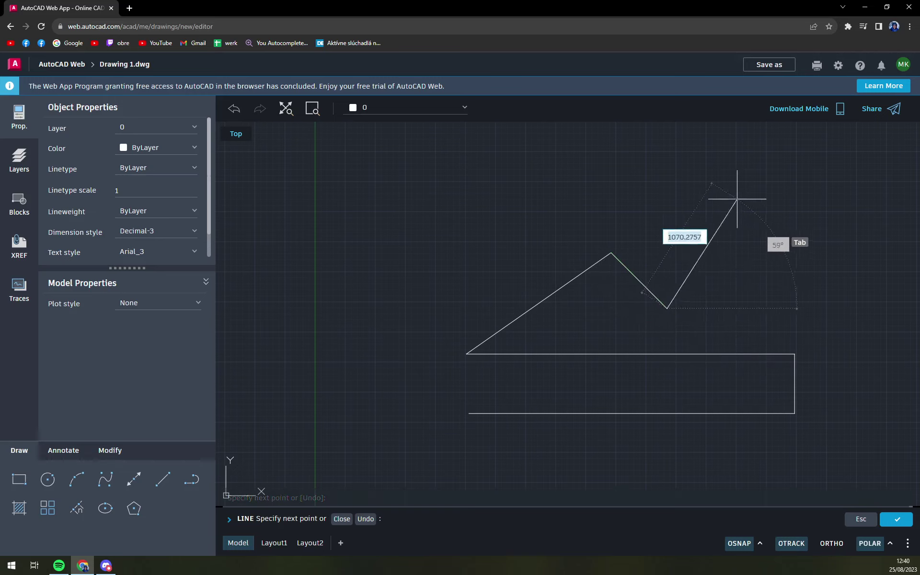
click(706, 200)
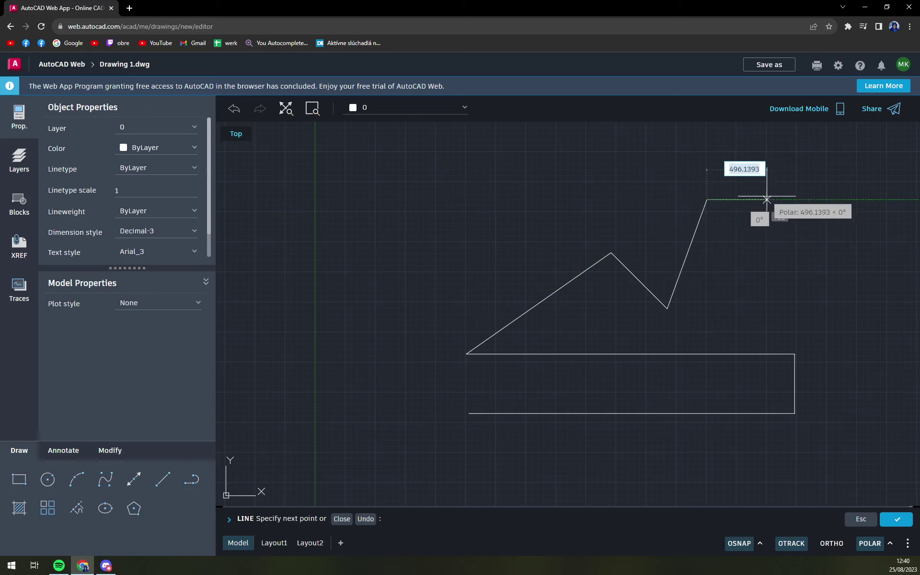
- End the LINE command, keeping the zigzag above the rectangle
key(Escape)
key(Escape)
key(Escape)
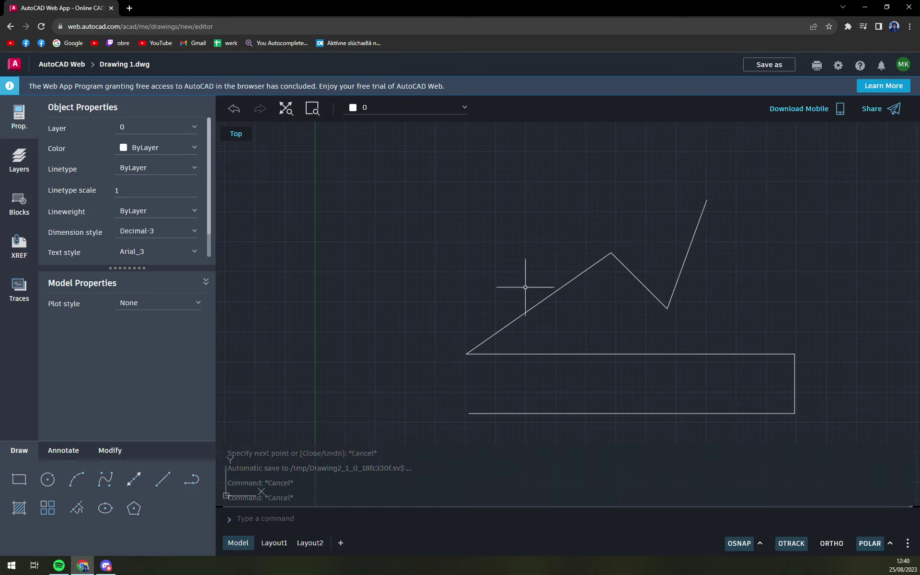